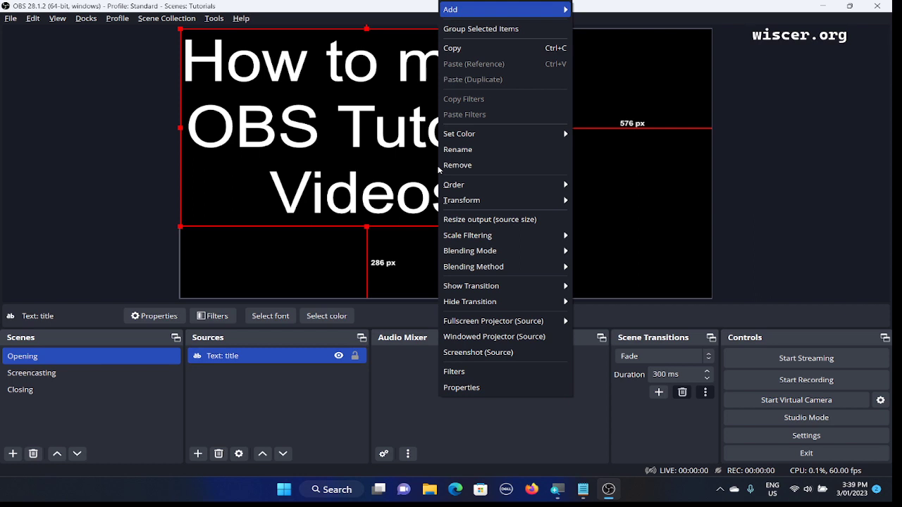
# Examine the commands available for the title text source, from grouping and copying through to its filters and properties
pyautogui.press('Down')
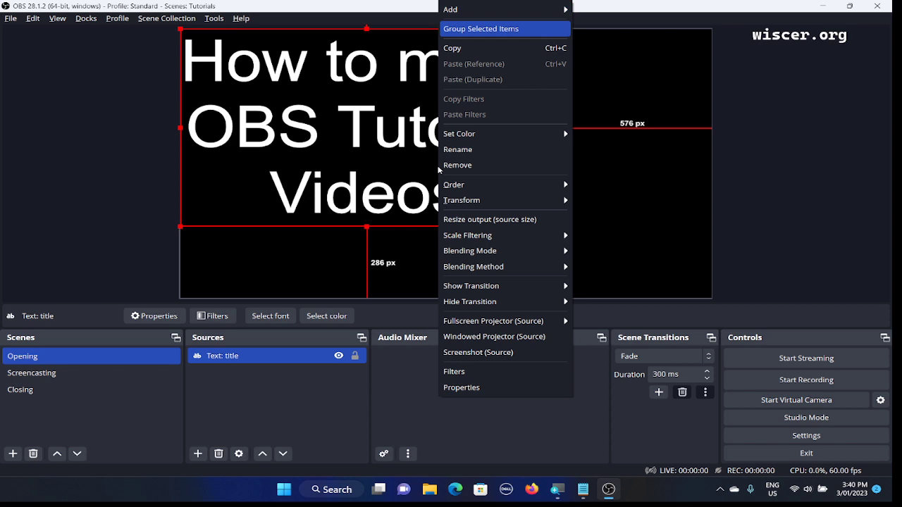
pyautogui.press('Down')
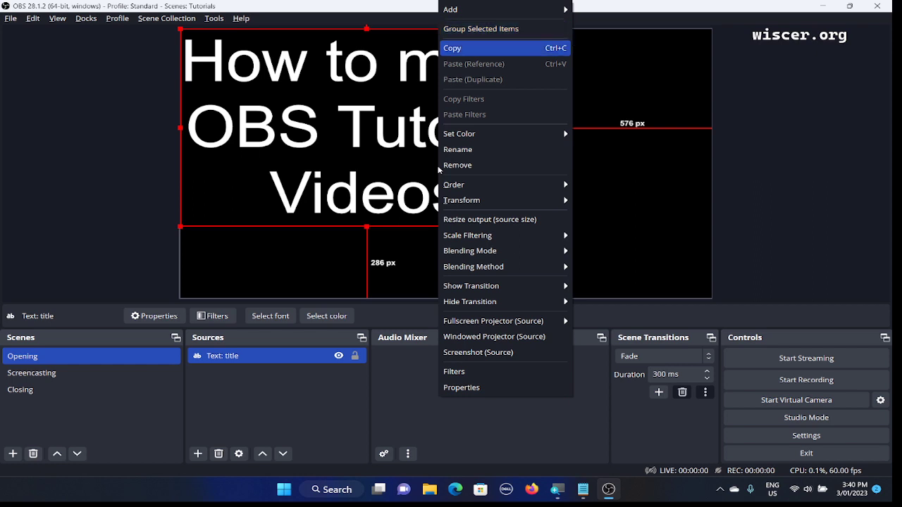
pyautogui.press('Down')
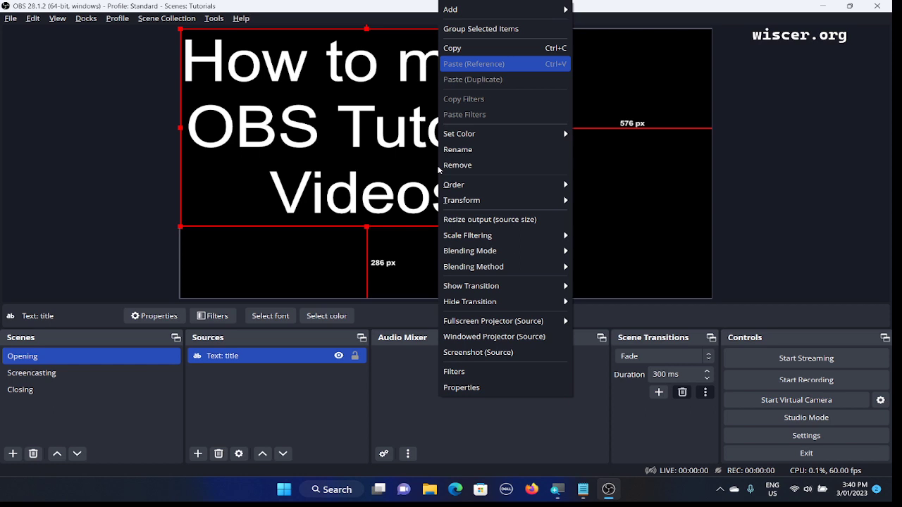
pyautogui.press('Down')
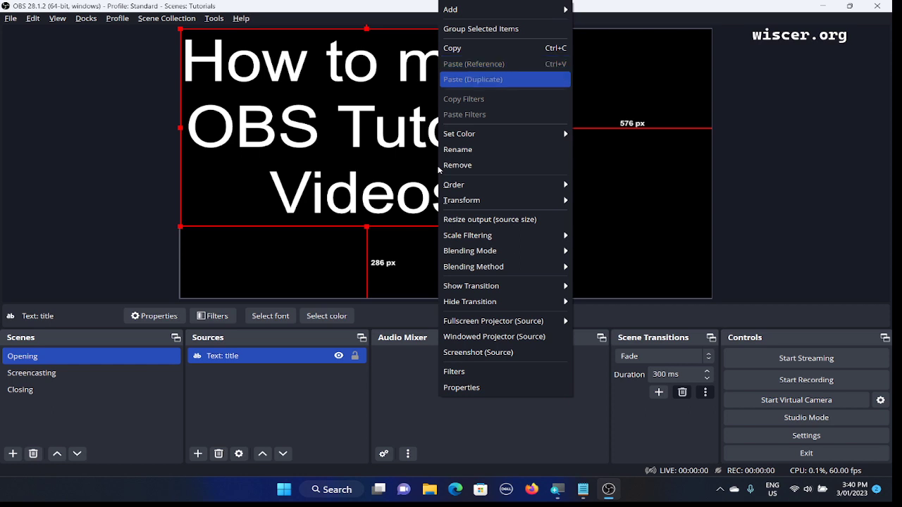
pyautogui.press('Down')
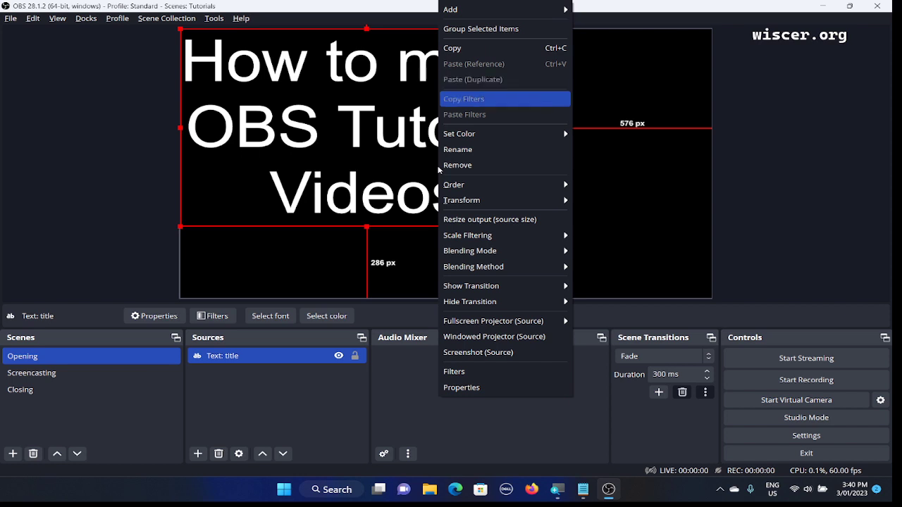
pyautogui.press('Down')
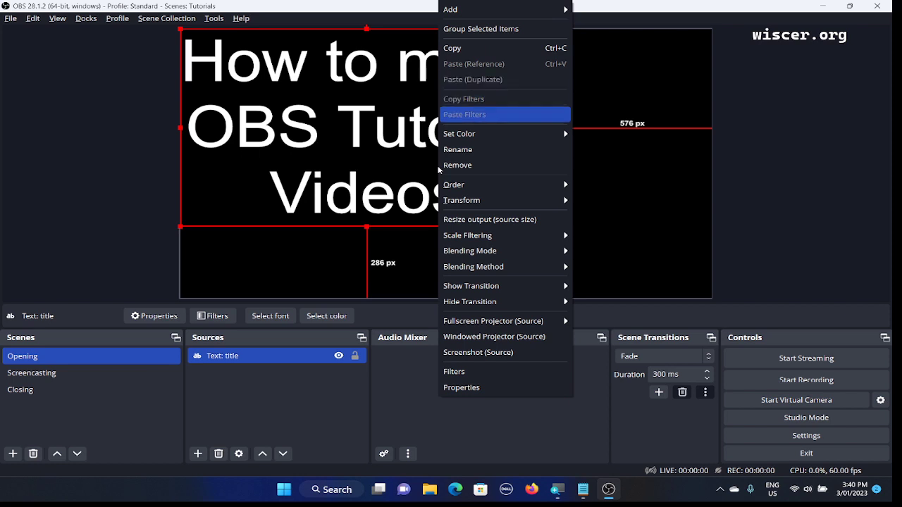
pyautogui.press('Down')
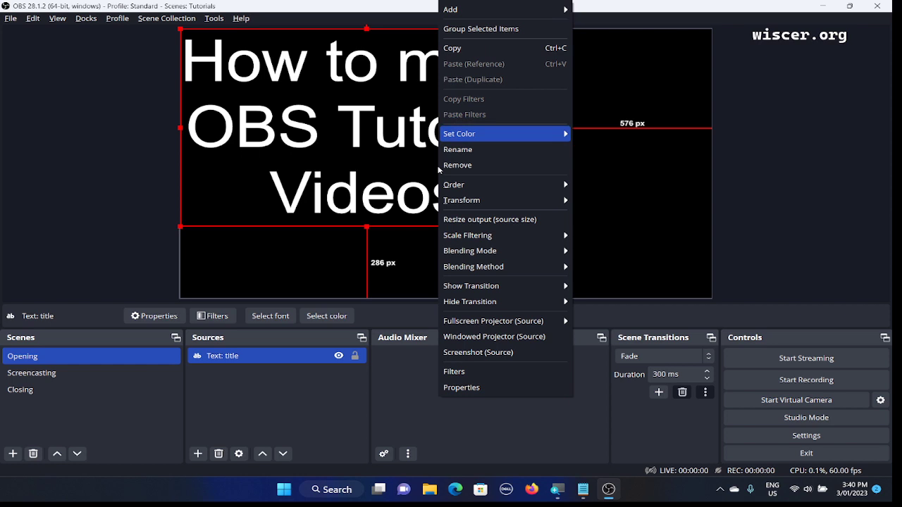
pyautogui.press('Down')
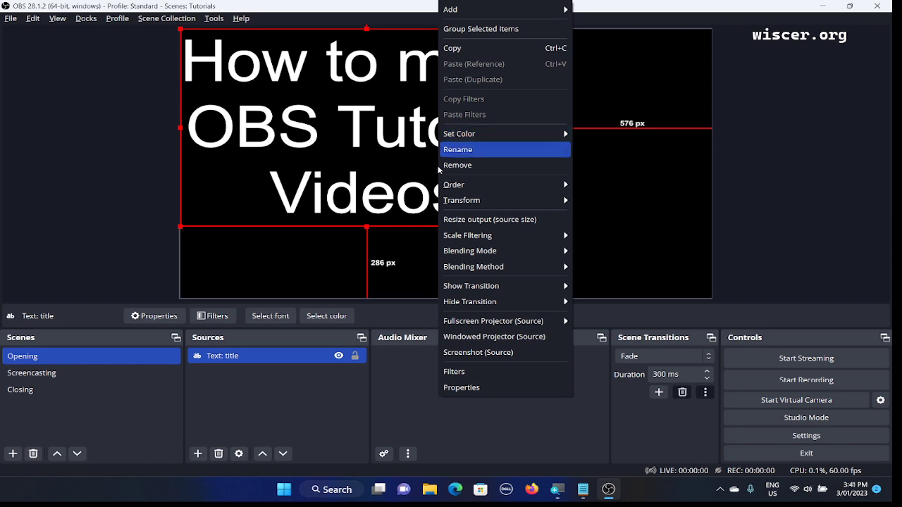
pyautogui.press('Down')
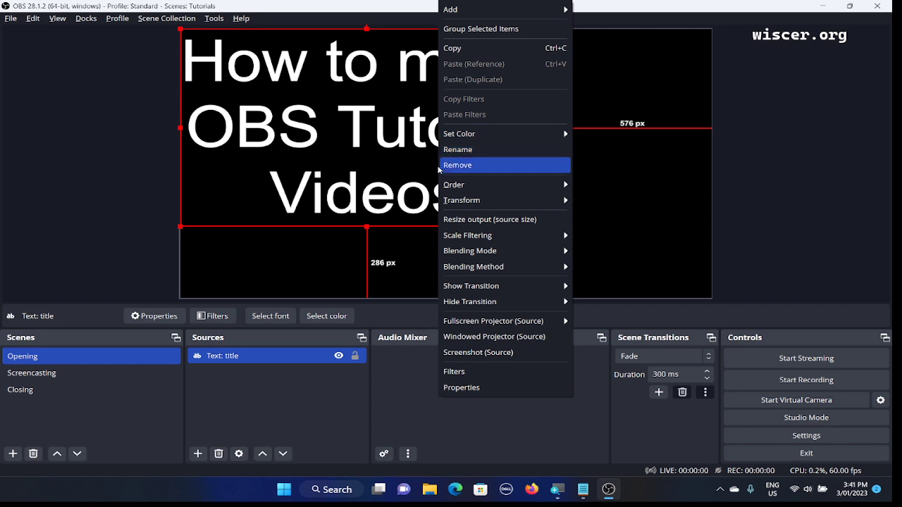
pyautogui.press('Down')
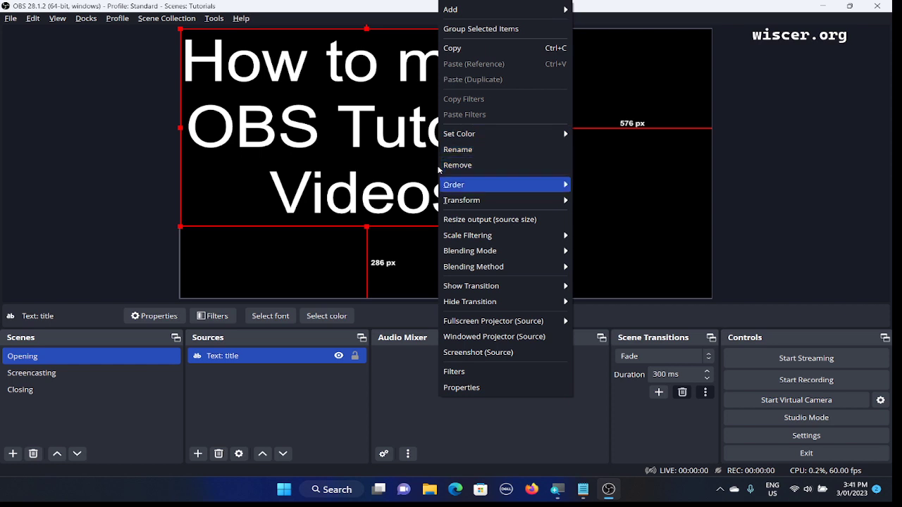
pyautogui.press('Down')
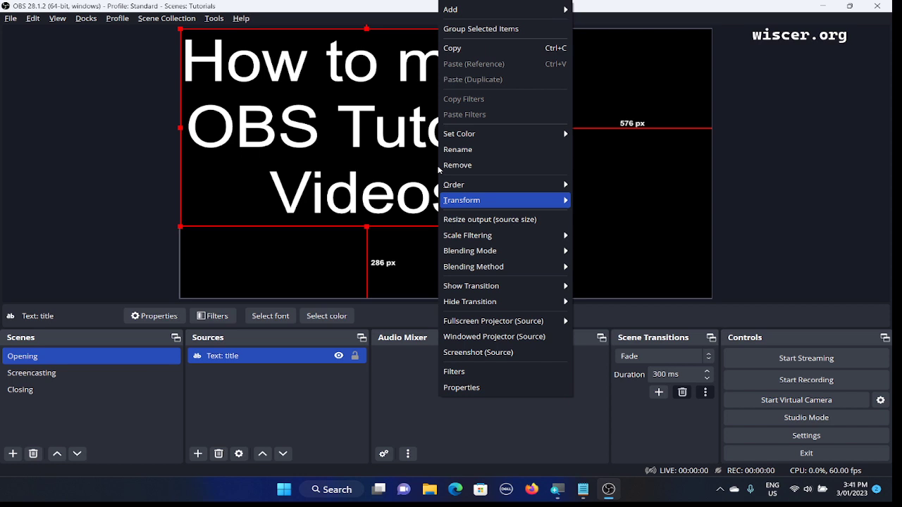
pyautogui.press('Down')
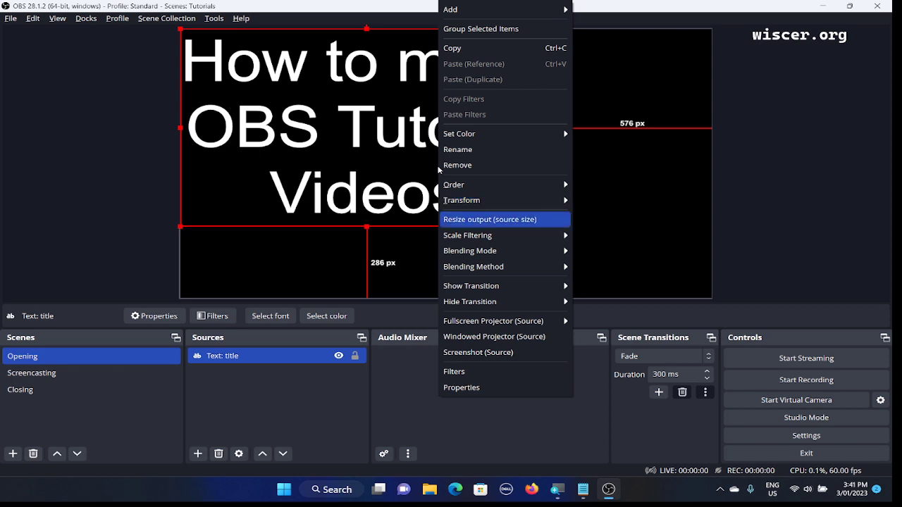
pyautogui.press('Down')
pyautogui.press('Down')
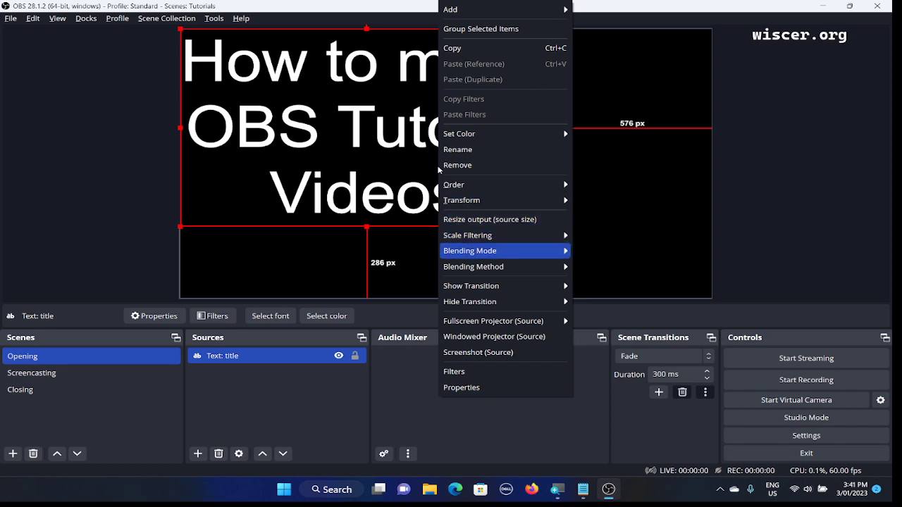
pyautogui.press('Down')
pyautogui.press('Down')
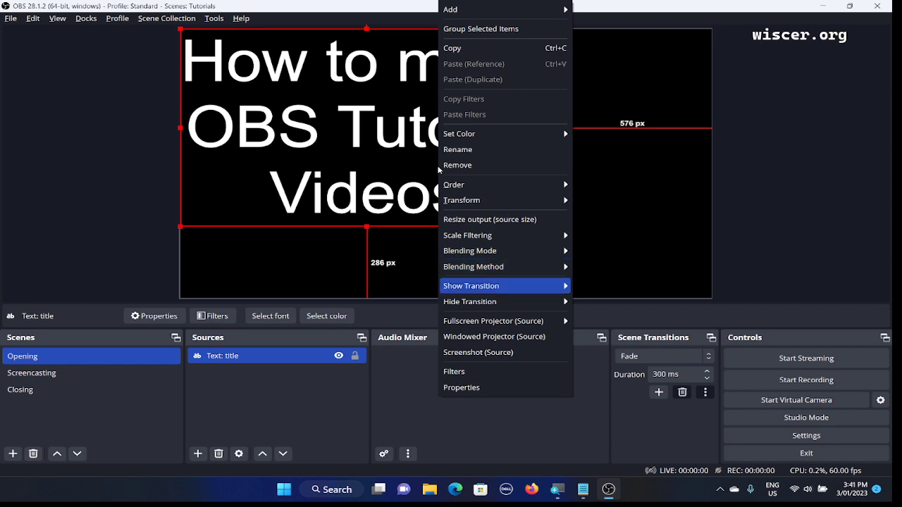
pyautogui.press('Down')
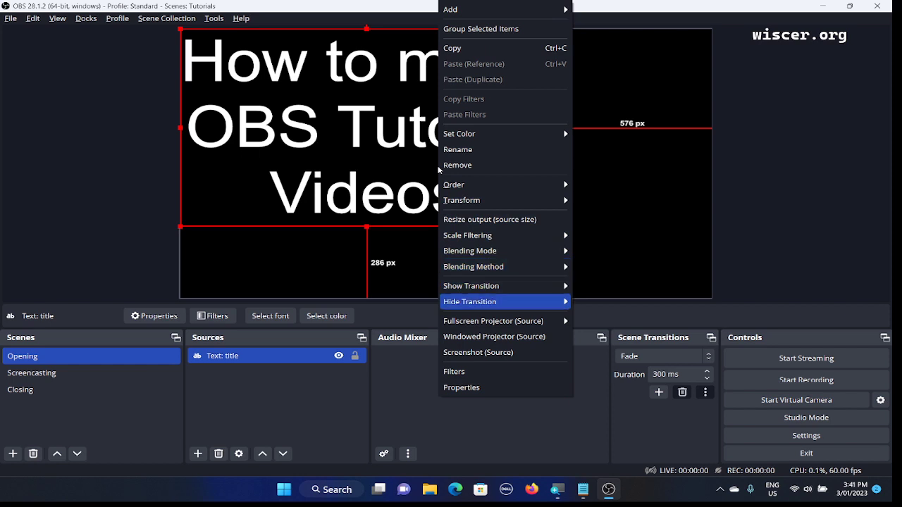
pyautogui.press('Down')
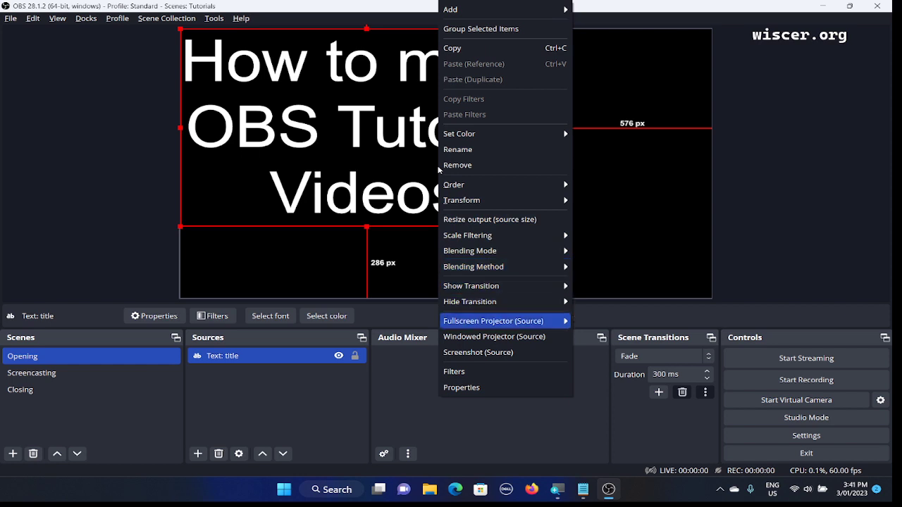
pyautogui.press('Down')
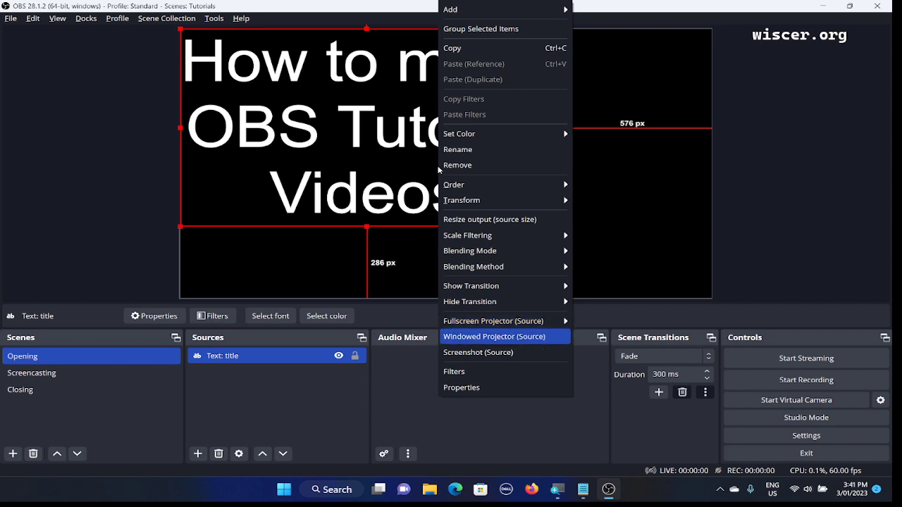
pyautogui.press('Down')
pyautogui.press('Down')
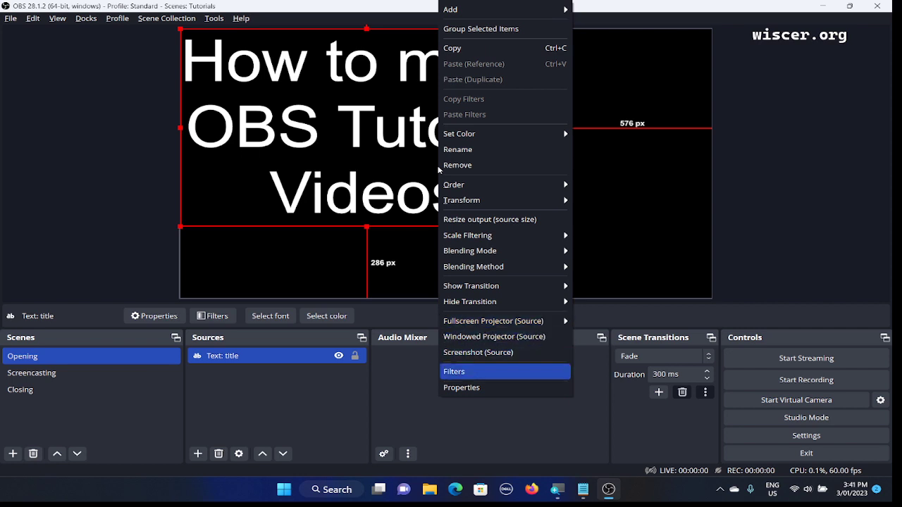
pyautogui.press('Down')
pyautogui.press('Down')
pyautogui.press('Down')
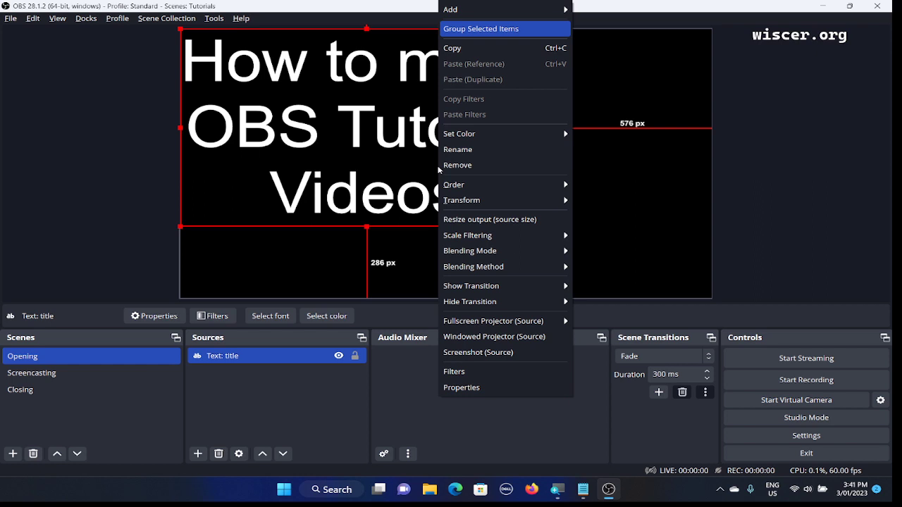
pyautogui.press('Down')
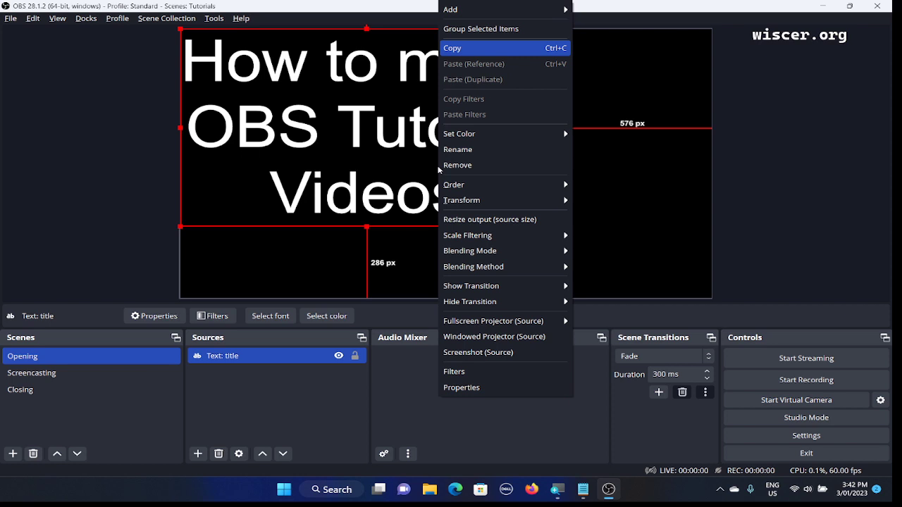
# Review the transform options for the title text source in the Opening scene and apply Fit to screen
pyautogui.press('t')
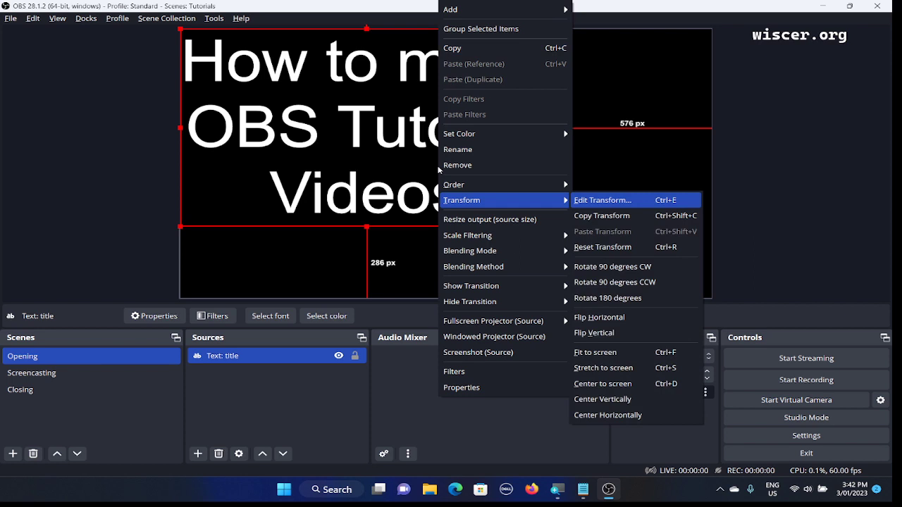
pyautogui.press('Down')
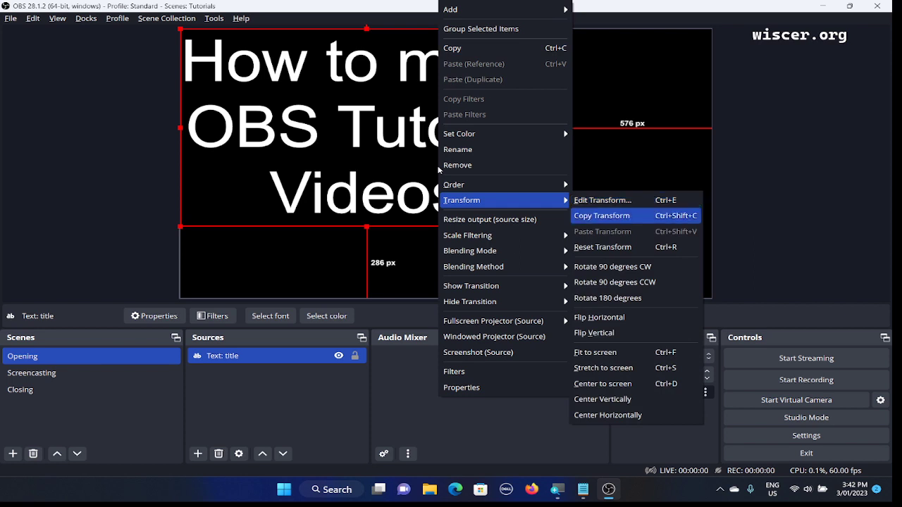
pyautogui.press('Down')
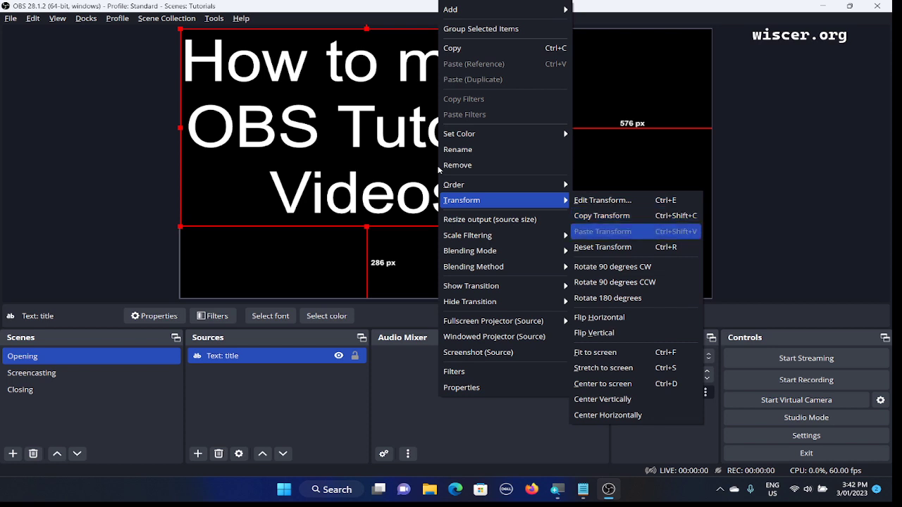
pyautogui.press('Down')
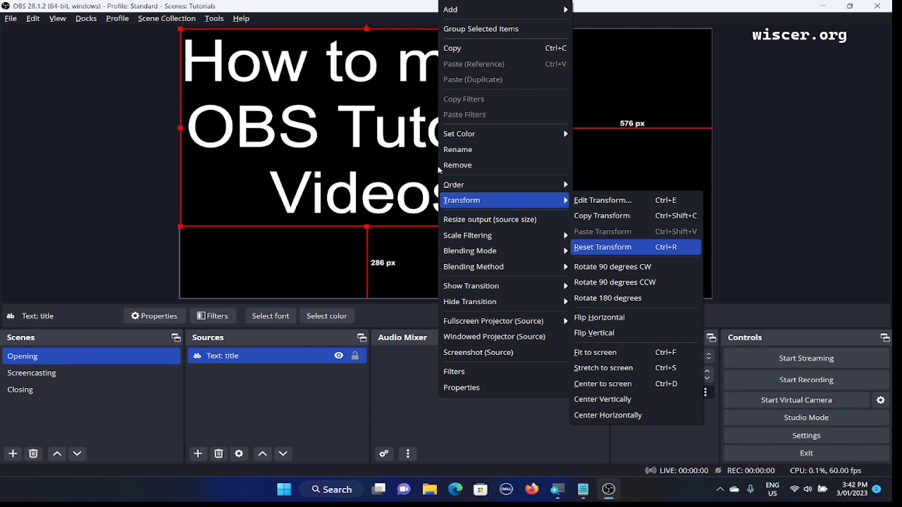
pyautogui.press('Down')
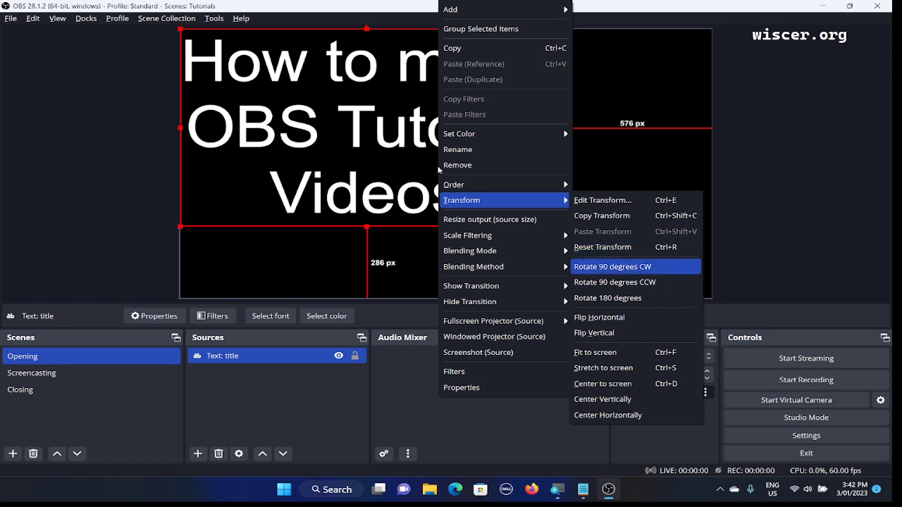
pyautogui.press('Down')
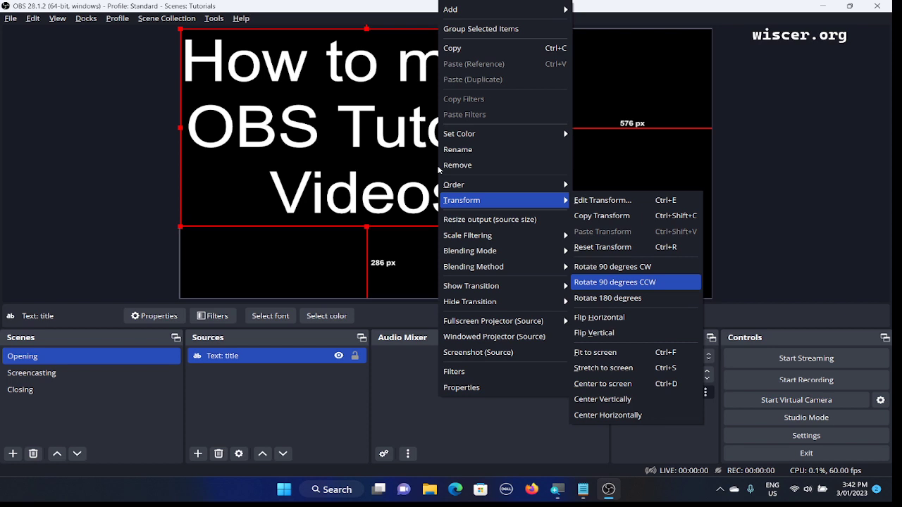
pyautogui.press('Down')
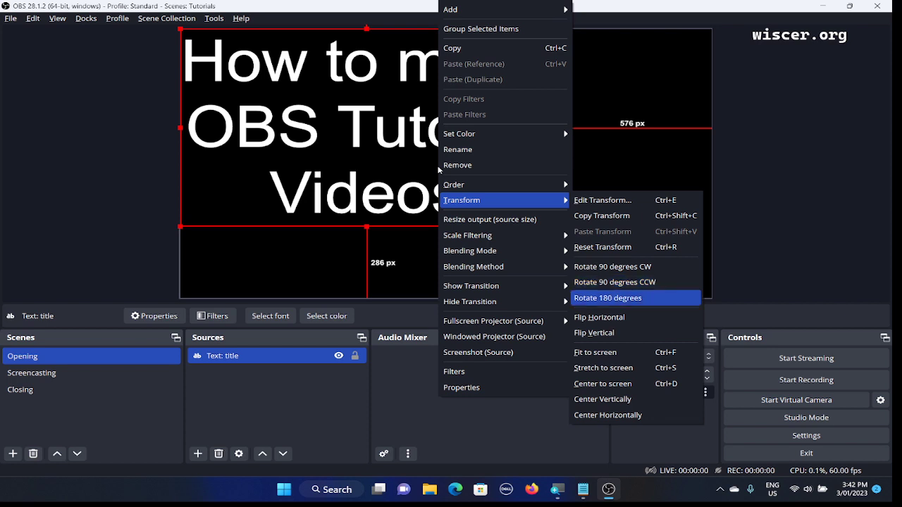
pyautogui.press('Down')
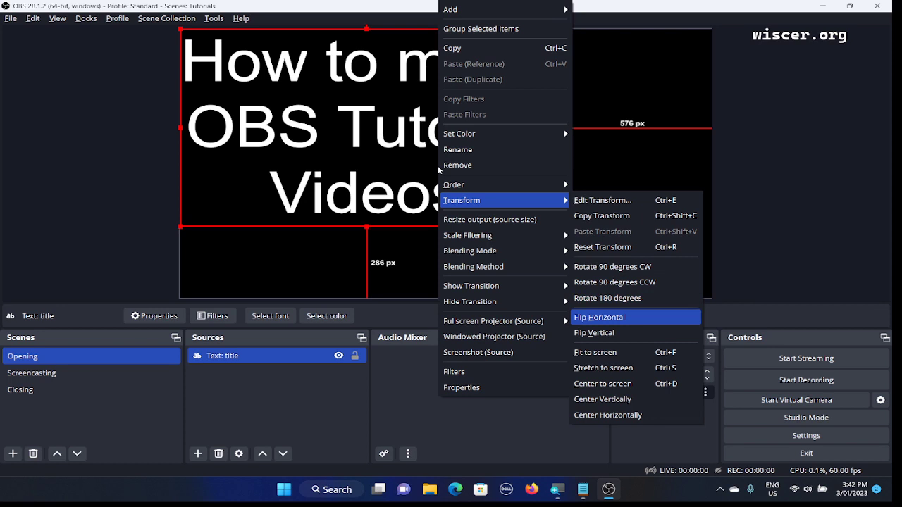
pyautogui.press('Down')
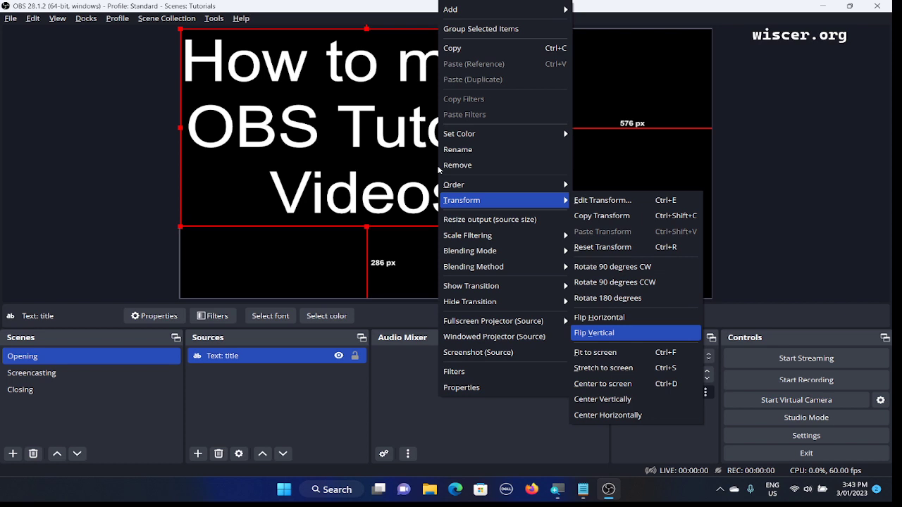
pyautogui.press('Down')
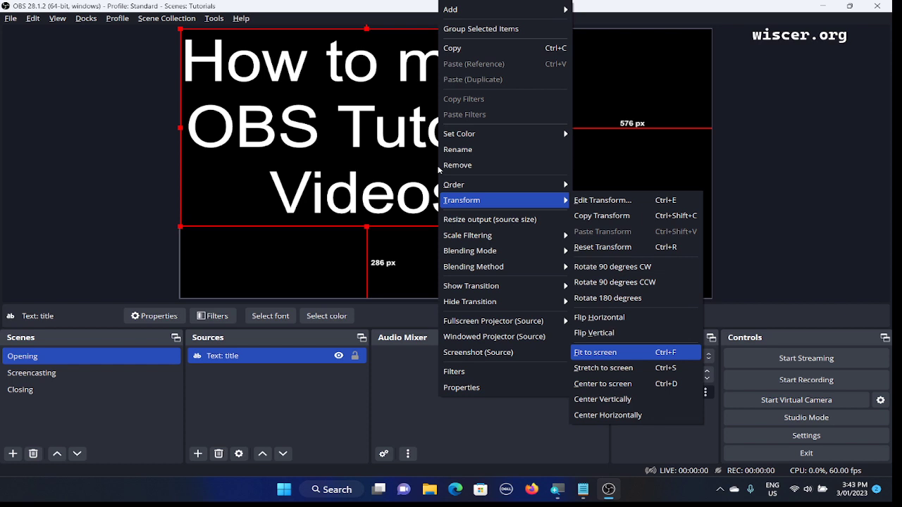
pyautogui.press('Down')
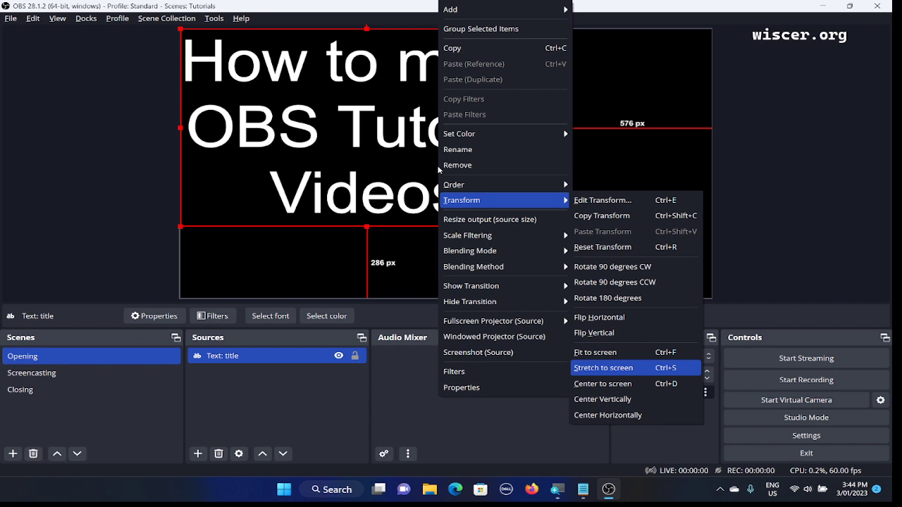
pyautogui.press('Up')
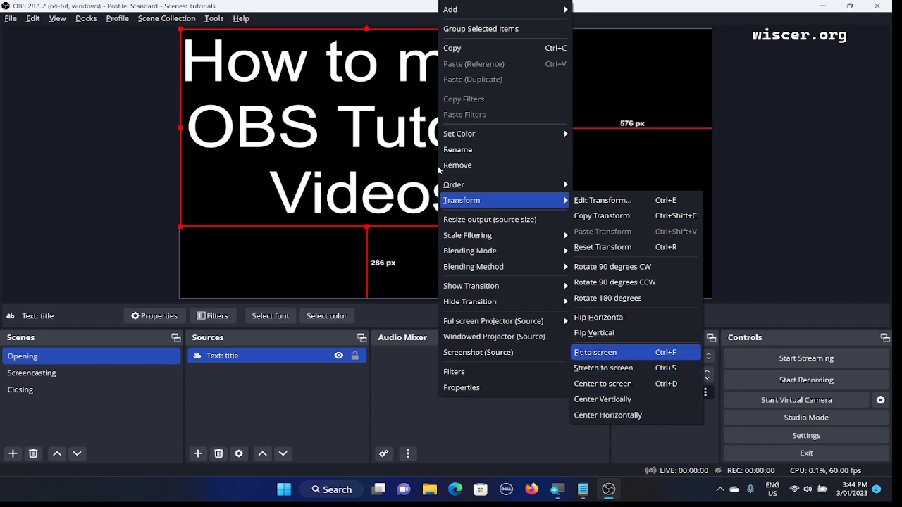
pyautogui.press('Return')
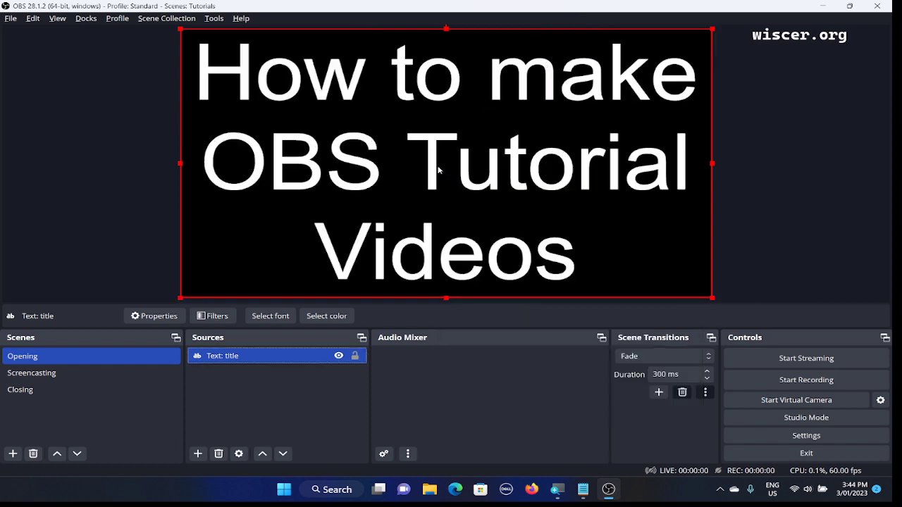